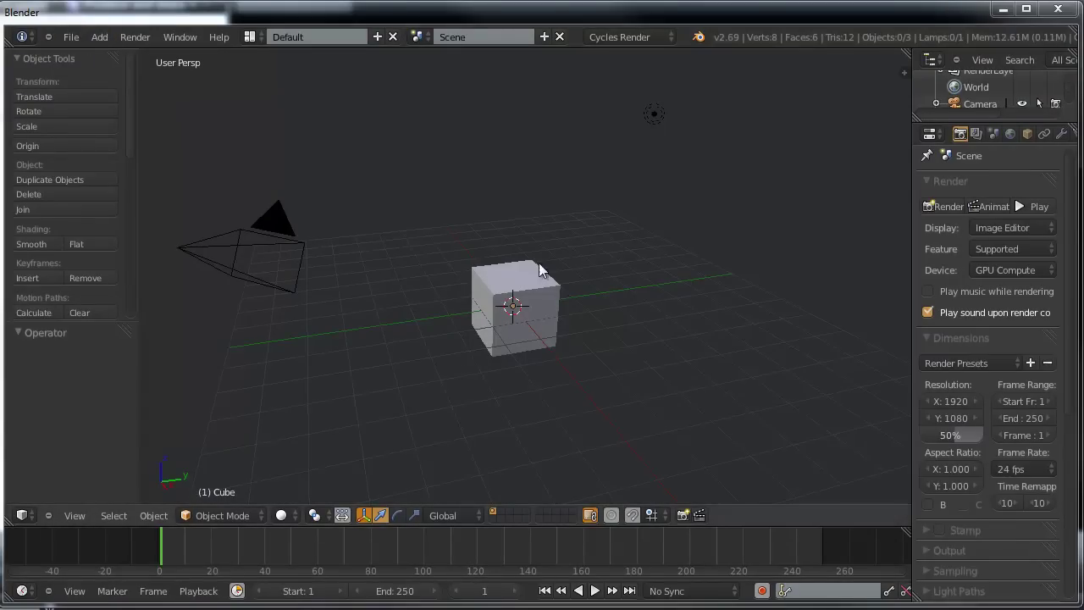
- Move the camera and lamp to layer 5
right_click(306, 243)
shift+right_click(657, 118)
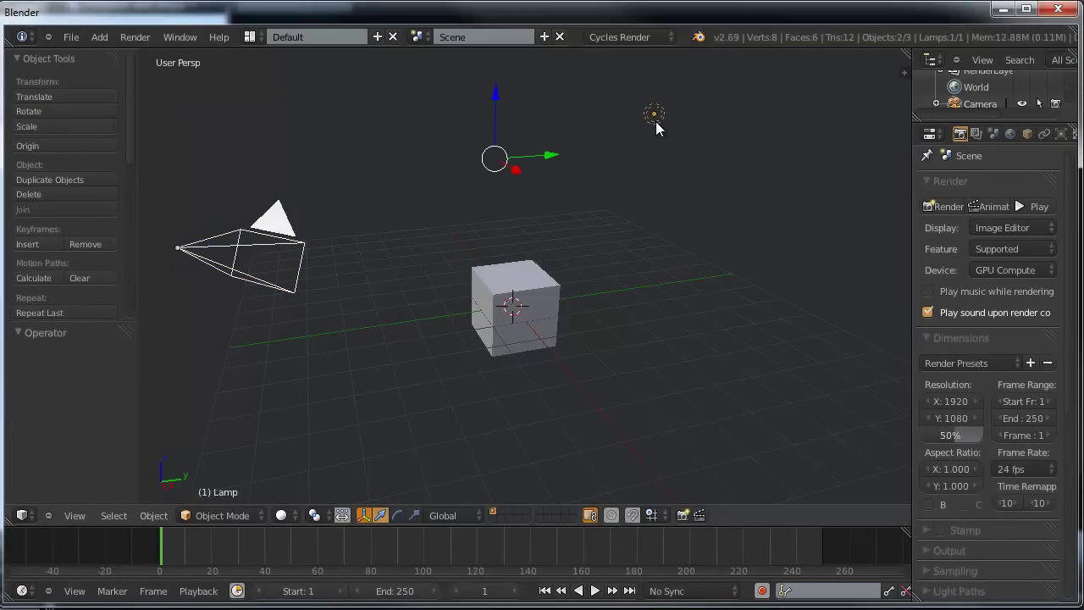
key(m)
click(825, 152)
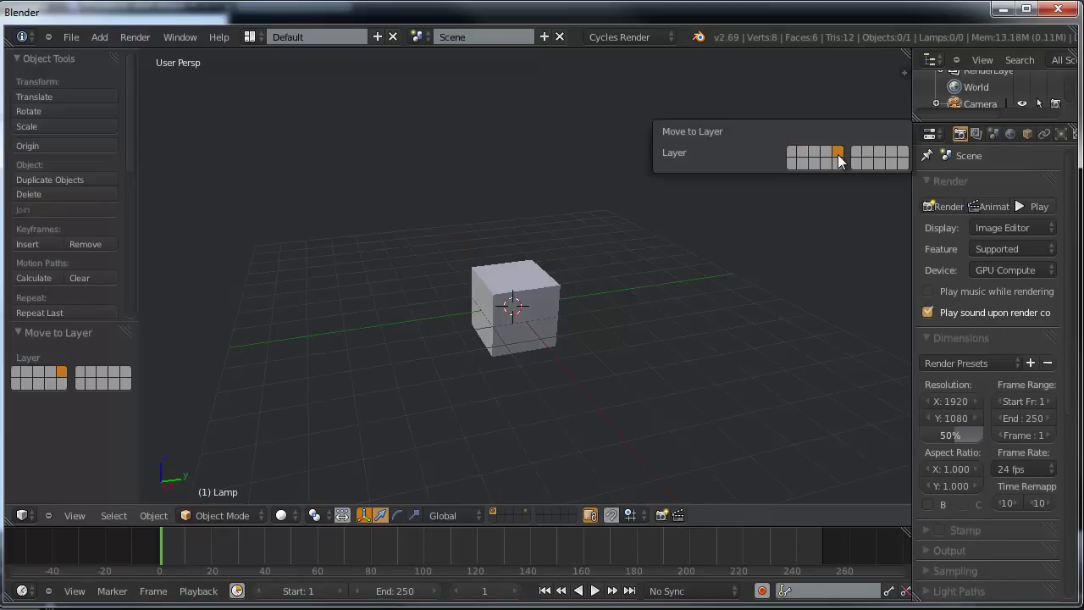
- Delete the default cube
right_click(542, 298)
key(x)
click(539, 297)
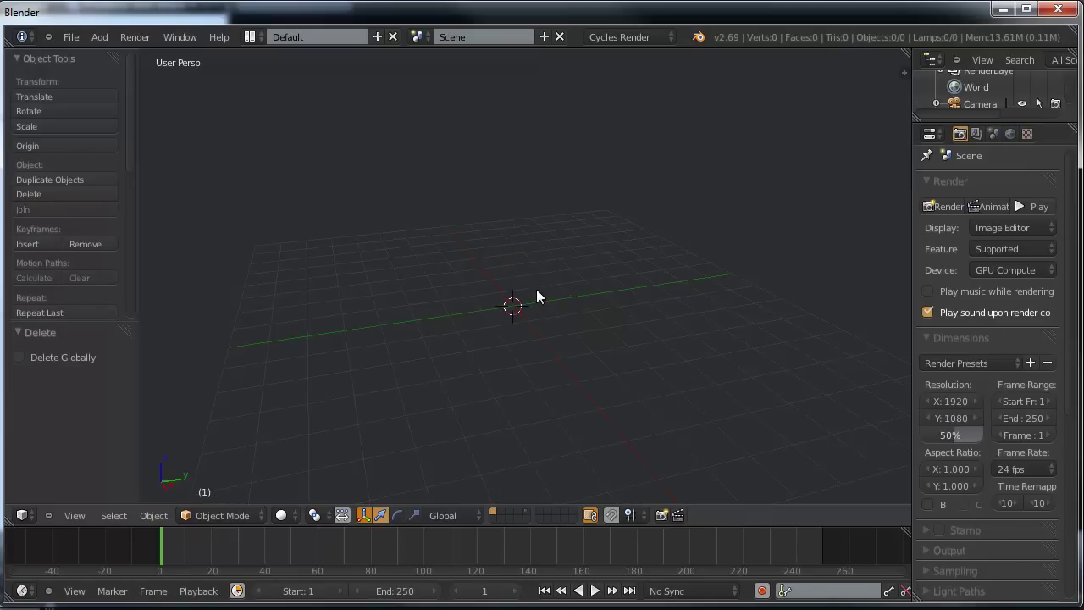
- Find the Add Mesh: Archimesh add-on in User Preferences and enable it
click(71, 36)
click(95, 198)
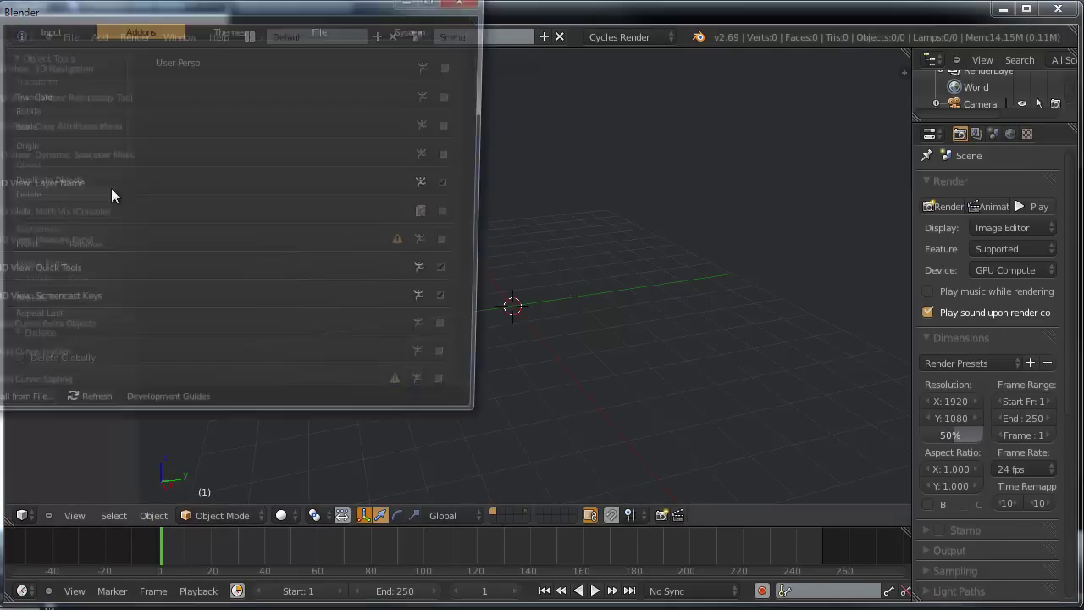
drag(175, 6, 597, 83)
click(322, 137)
text(rch)
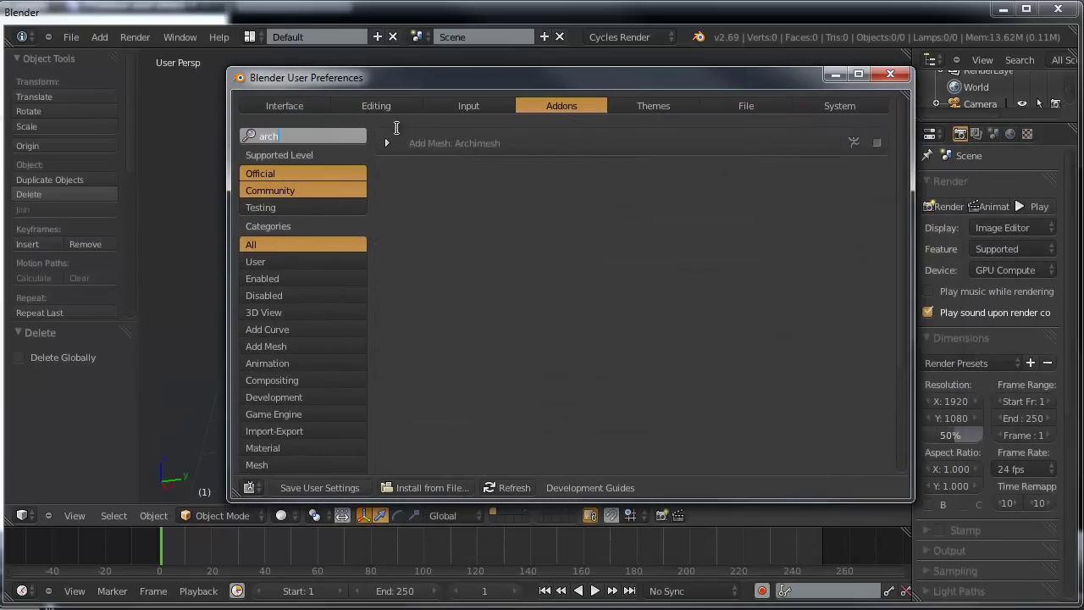
click(390, 147)
click(390, 148)
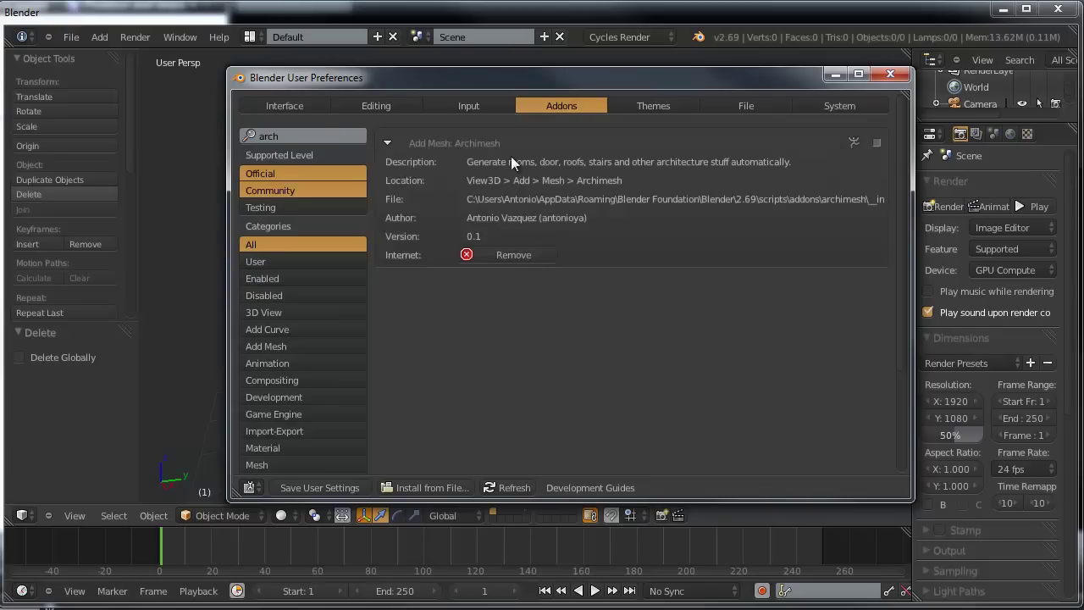
click(878, 144)
- Close the preferences and switch to an orthographic front view of the scene
click(890, 74)
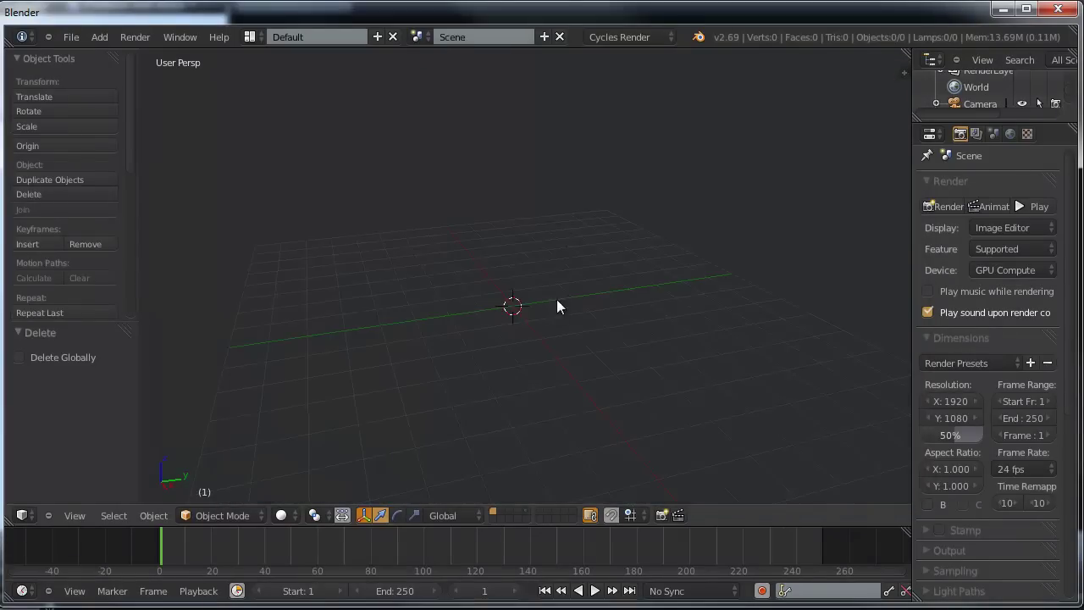
mouse_move(649, 375)
middle_down()
mouse_move(564, 416)
mouse_move(582, 400)
middle_up()
key(KP_1)
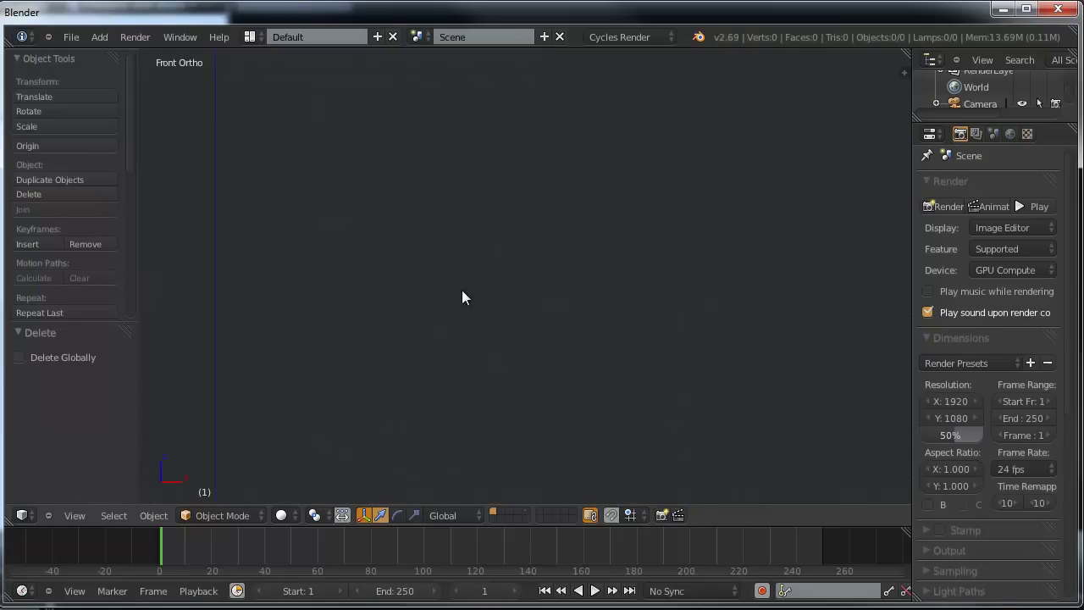
shift+middle_drag(454, 357, 585, 263)
- Add an Archimesh stairs object at the origin from the Shift+A menu
key(shift+a)
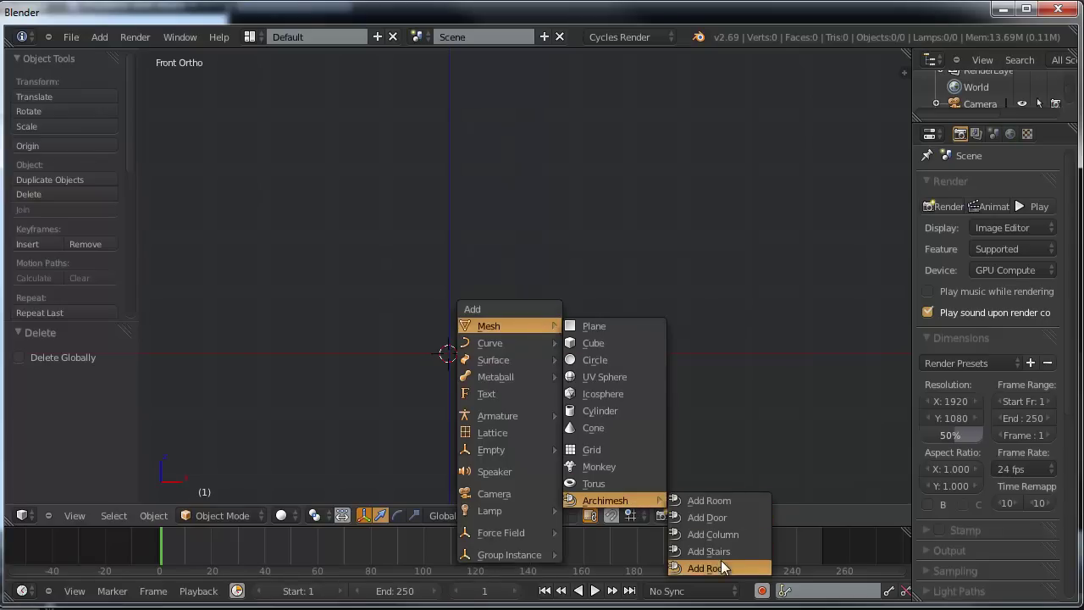
click(728, 552)
mouse_move(633, 392)
middle_down()
mouse_move(540, 410)
mouse_move(513, 386)
middle_up()
- Raise Number of steps from 3 to 5 in the widened Stairs panel
key(KP_3)
scroll(585, 400, up, 2)
shift+middle_drag(585, 400, 554, 274)
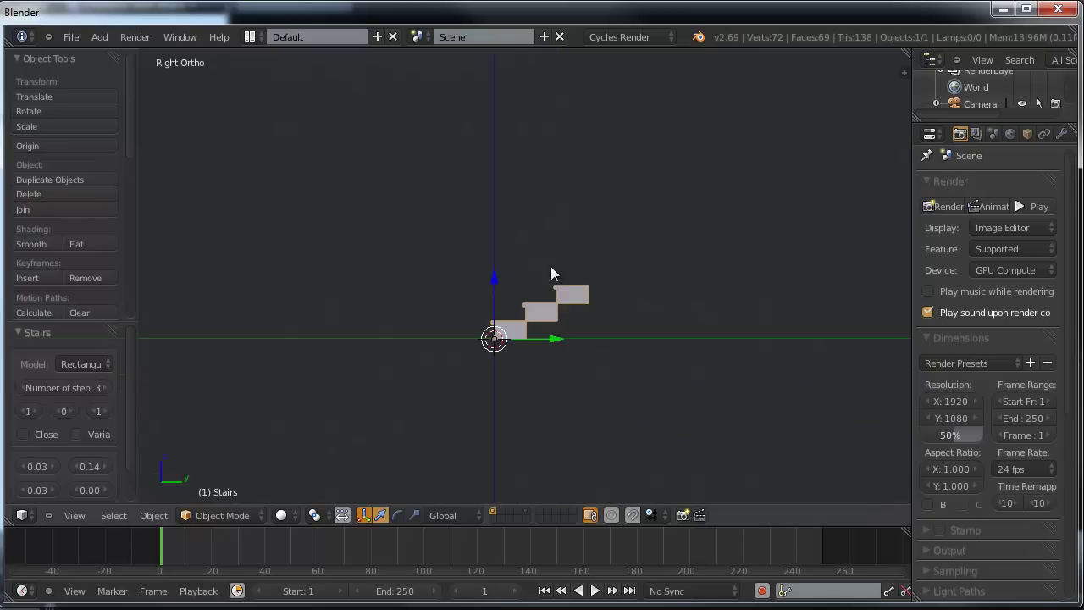
scroll(542, 315, up, 2)
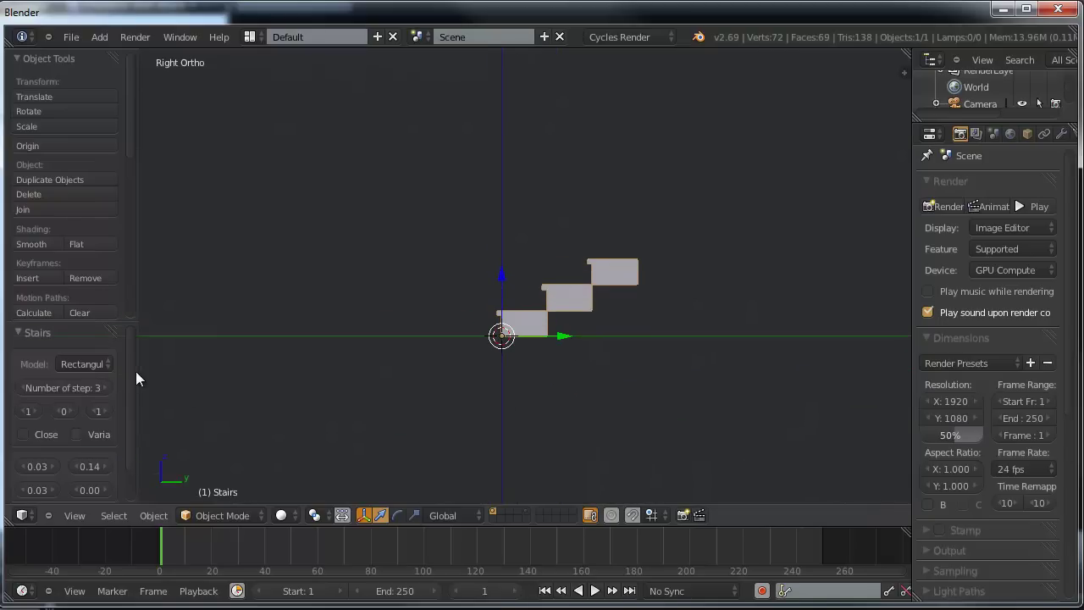
drag(134, 364, 329, 350)
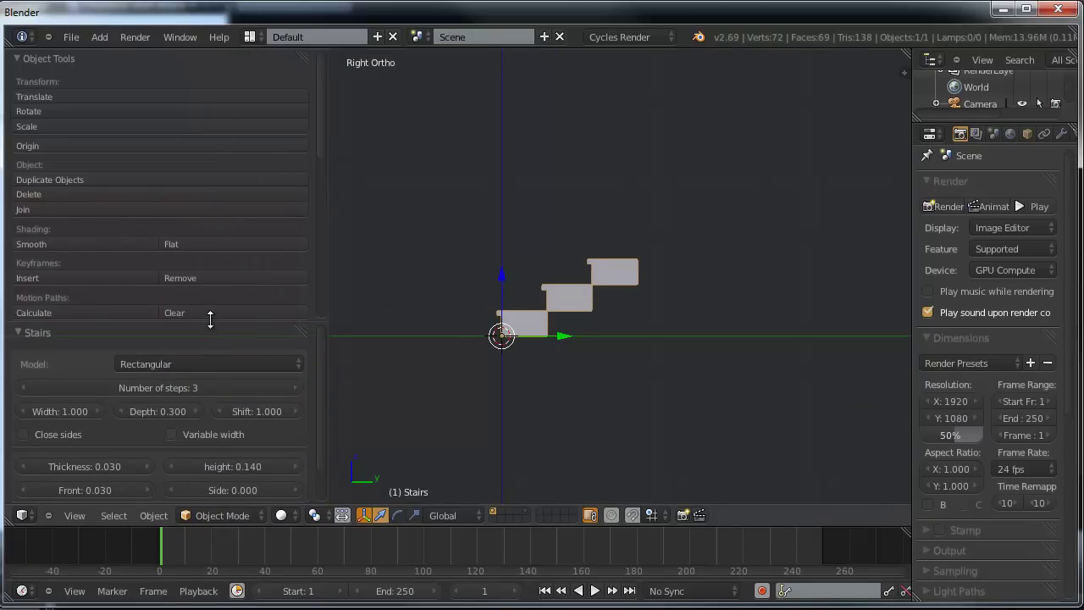
drag(210, 318, 225, 86)
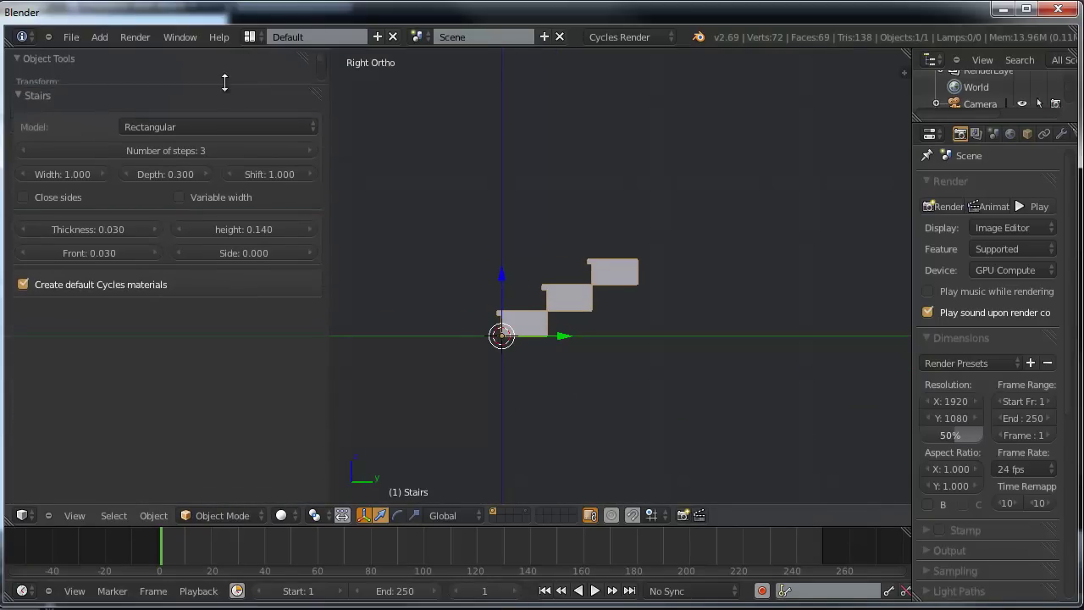
click(308, 153)
click(308, 153)
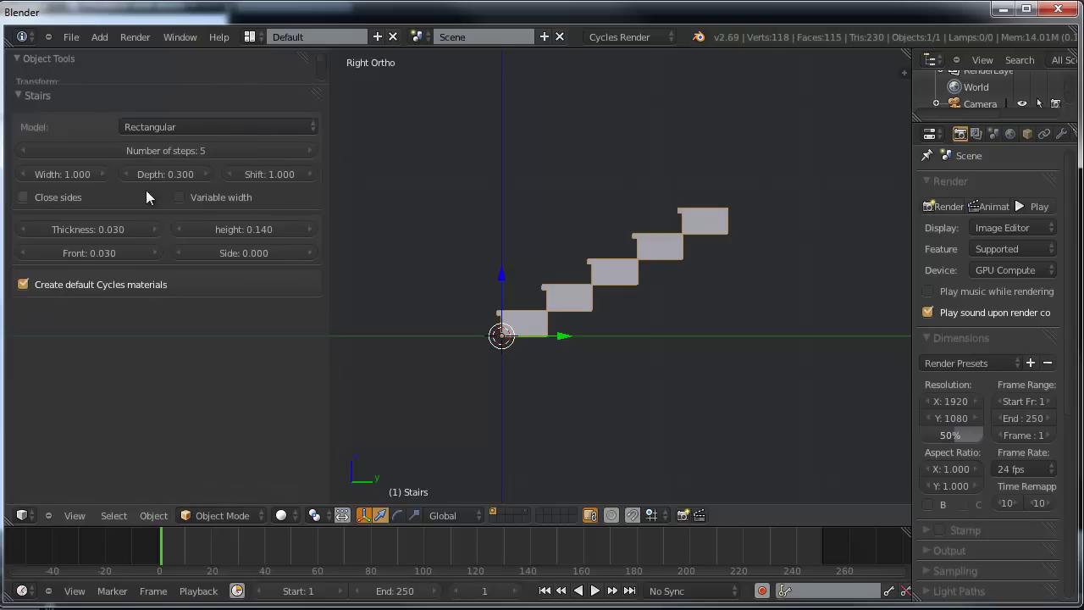
middle_drag(489, 300, 530, 358)
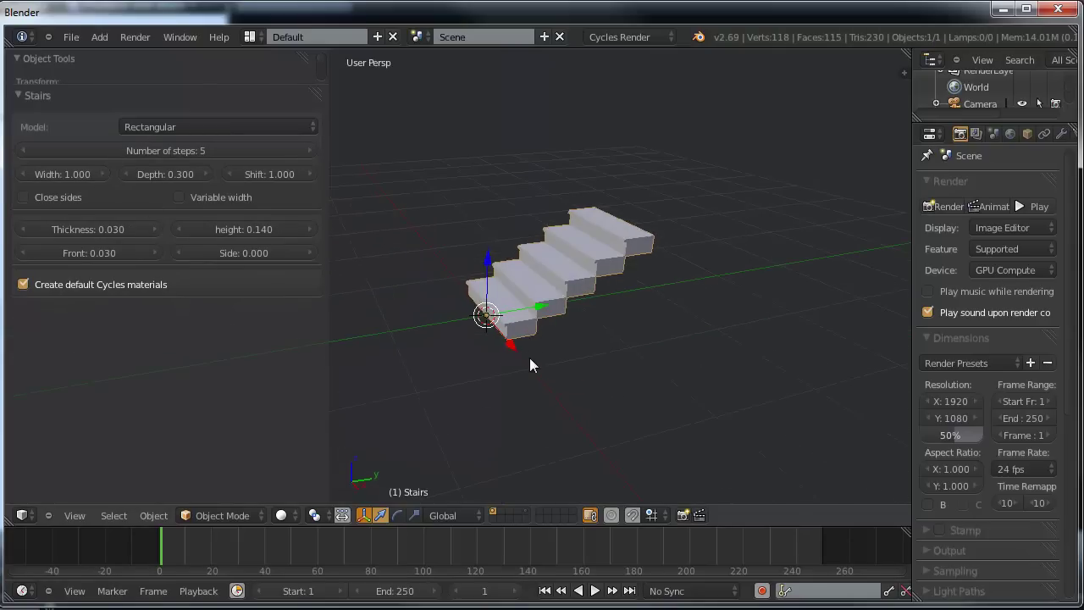
- Try width 1.180, depth 0.340, height 0.200, and thickness 0.150, then 0.010
mouse_move(75, 176)
mouse_down()
mouse_move(65, 174)
mouse_move(88, 177)
mouse_move(70, 178)
mouse_up()
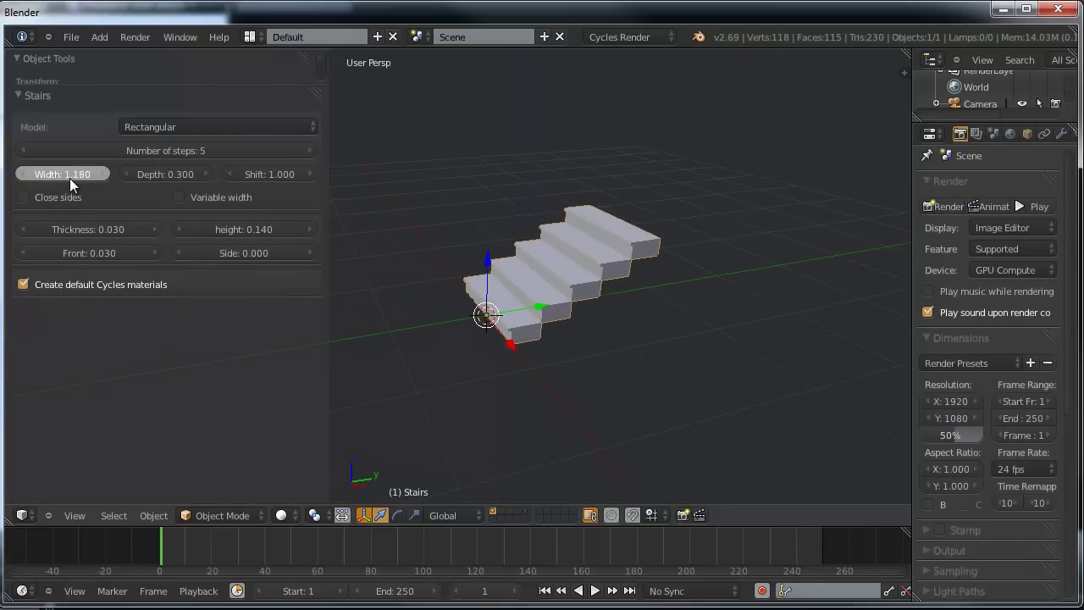
drag(169, 172, 174, 172)
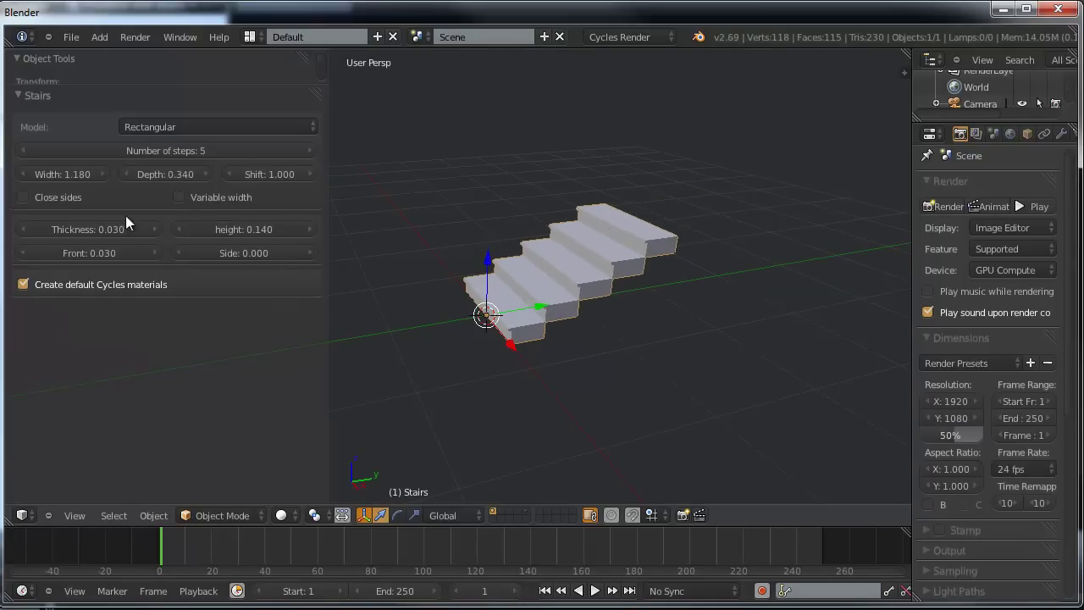
mouse_move(230, 228)
mouse_down()
mouse_move(242, 228)
mouse_move(232, 230)
mouse_up()
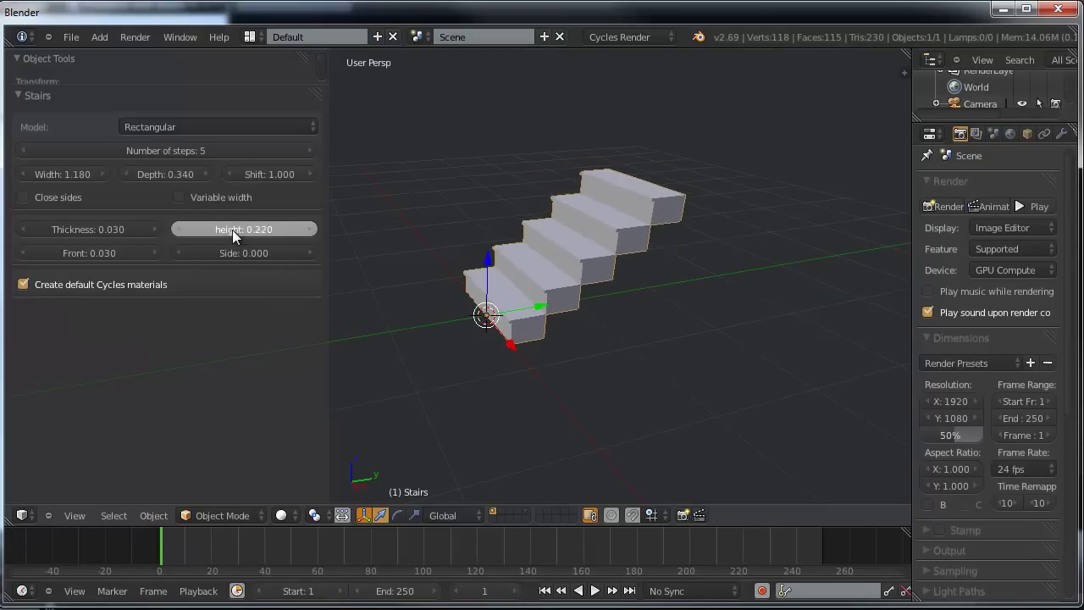
drag(97, 229, 100, 232)
mouse_move(675, 288)
middle_down()
mouse_move(637, 283)
mouse_move(615, 256)
mouse_move(600, 269)
middle_up()
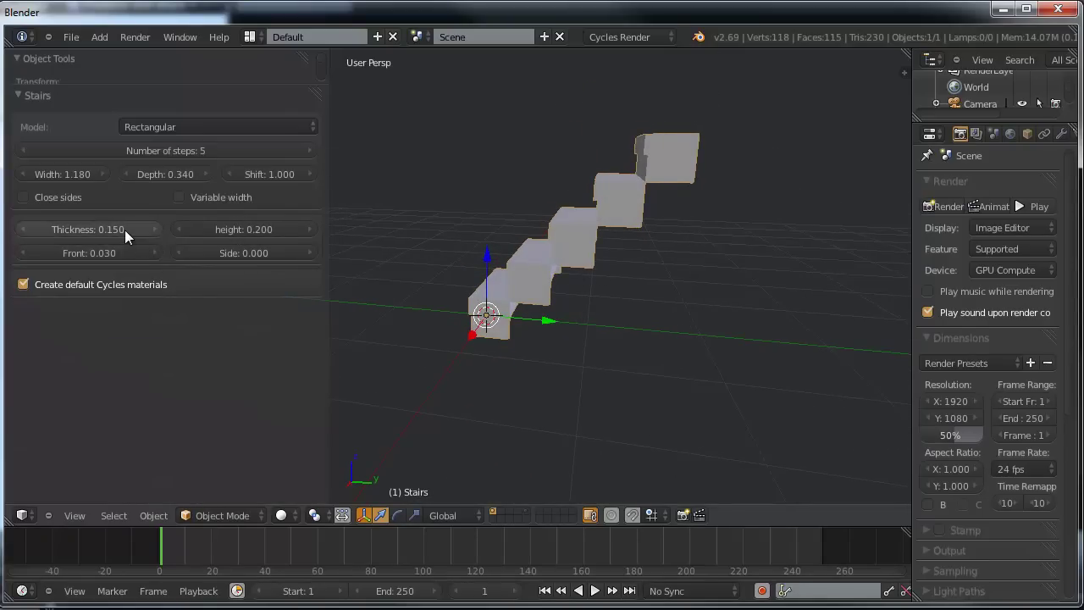
drag(121, 229, 119, 230)
middle_drag(617, 319, 609, 304)
- Adjust the Front overhang to 0.140 and the Side value to 0.140
mouse_move(139, 252)
mouse_down()
mouse_move(150, 252)
mouse_move(139, 252)
mouse_up()
mouse_move(601, 356)
middle_down()
mouse_move(685, 354)
mouse_move(695, 380)
middle_up()
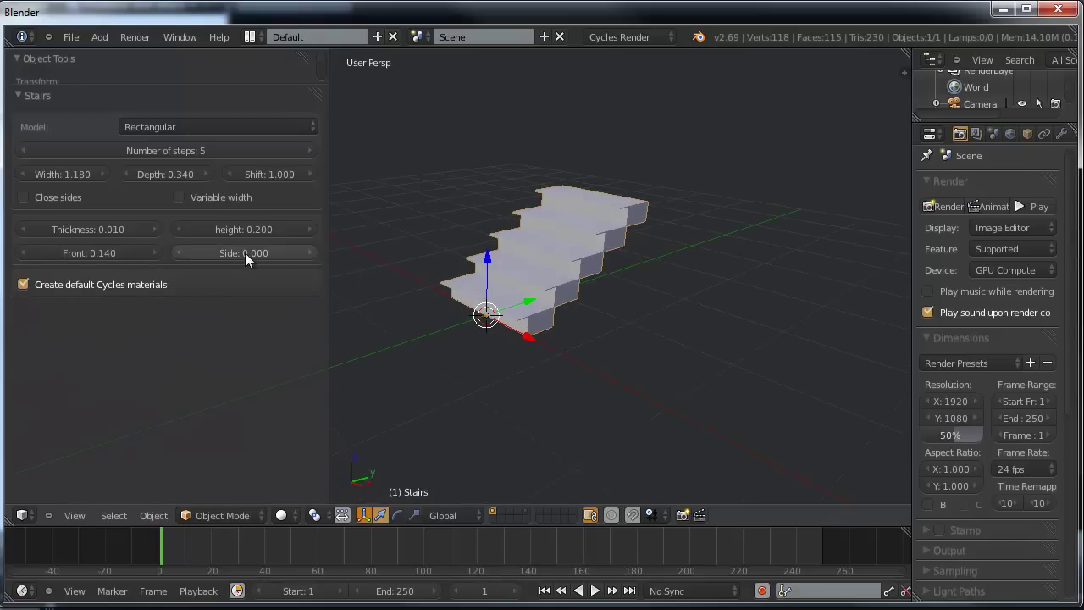
drag(245, 252, 249, 252)
mouse_move(579, 307)
middle_down()
mouse_move(699, 333)
mouse_move(750, 313)
mouse_move(644, 297)
middle_up()
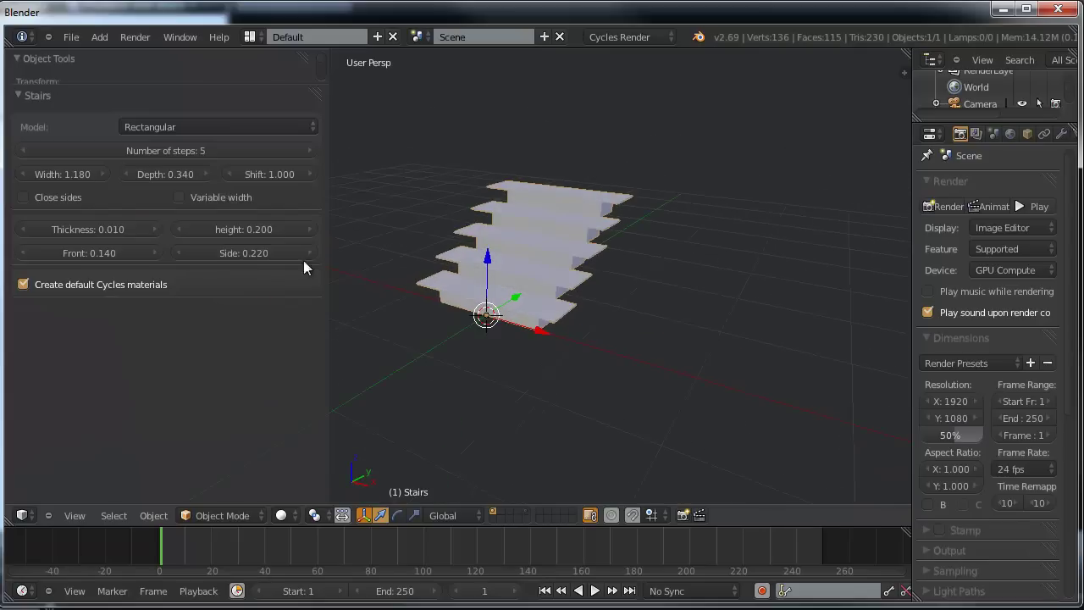
drag(267, 256, 115, 253)
- Type 0.020 into both the Front and Side fields
click(114, 252)
text(0.02)
key(Return)
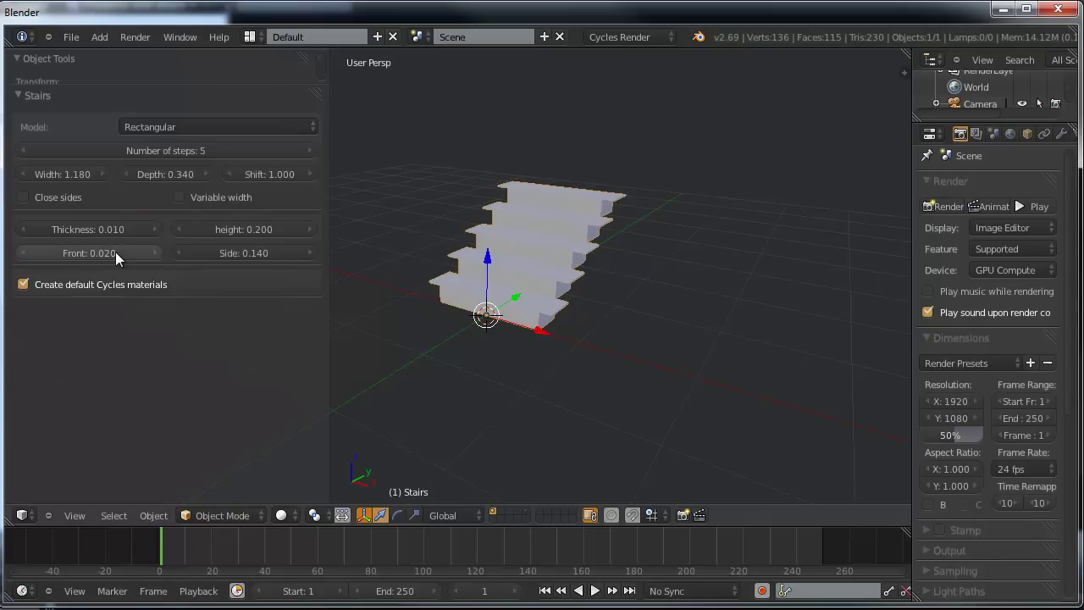
click(246, 250)
text(0.)
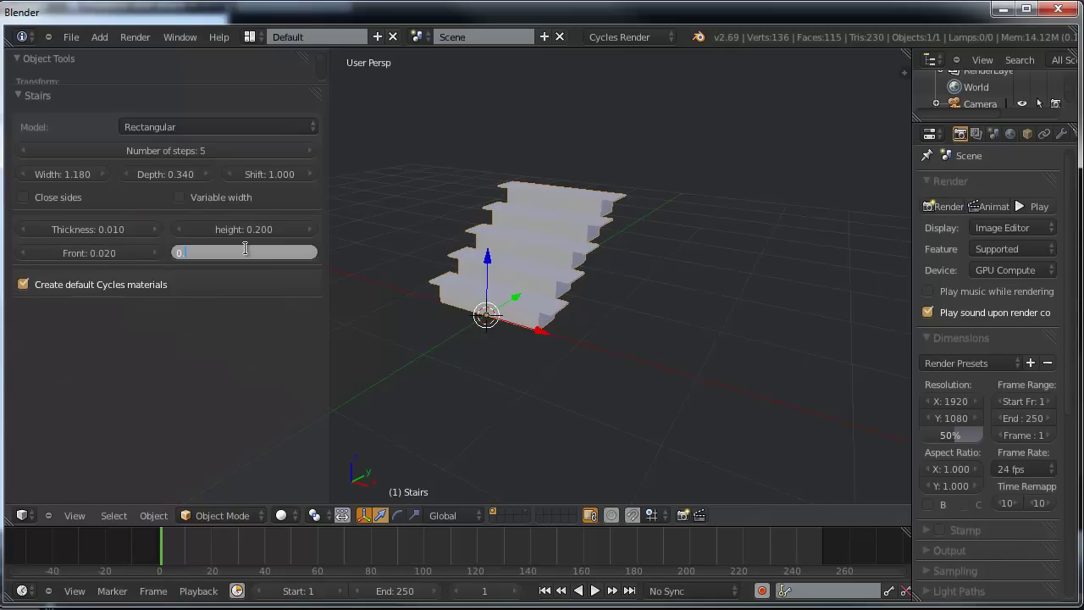
key(Return)
mouse_move(498, 258)
middle_down()
mouse_move(421, 280)
mouse_move(421, 260)
middle_up()
- Set the tread Thickness to 0.030
click(120, 228)
text(0.)
key(Return)
mouse_move(665, 265)
middle_down()
mouse_move(621, 296)
mouse_move(695, 267)
mouse_move(738, 277)
mouse_move(568, 300)
middle_up()
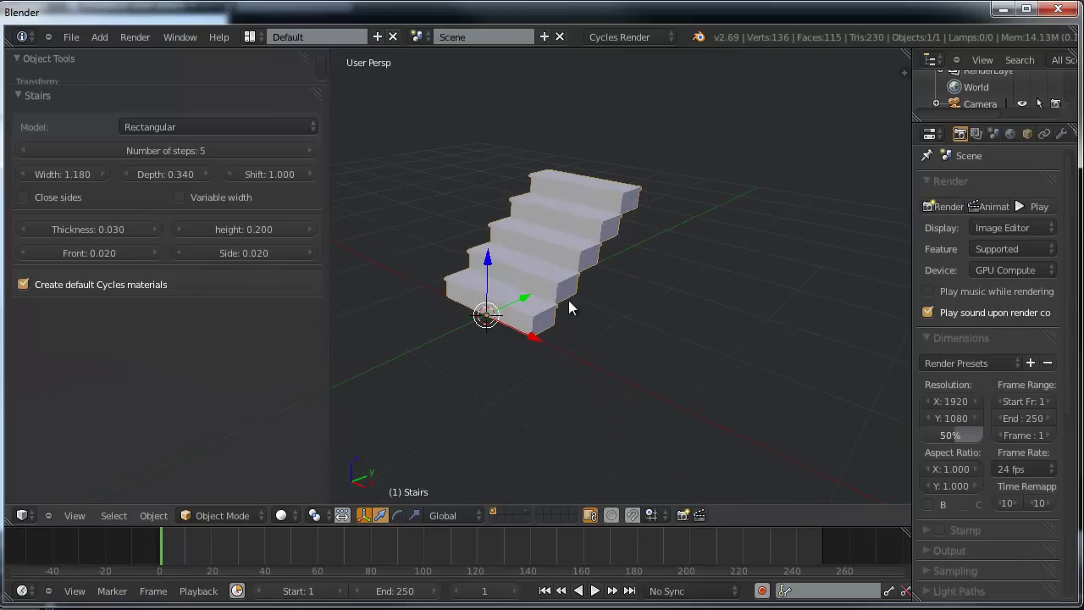
- Increase to six steps and enable Variable width, settling it at 1.080
click(312, 157)
drag(58, 170, 90, 179)
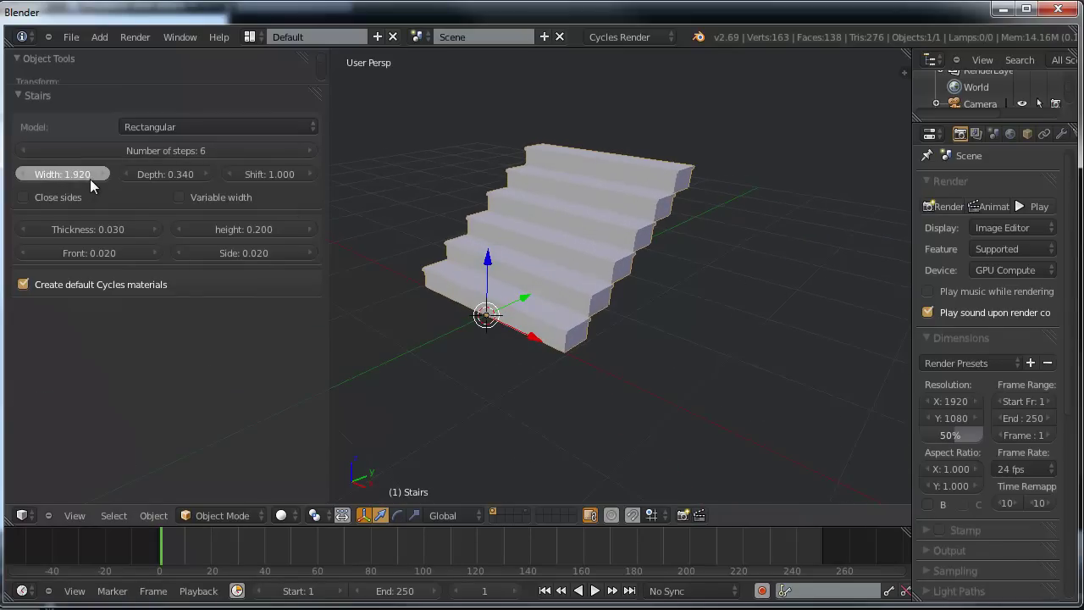
click(188, 200)
middle_drag(453, 273, 531, 288)
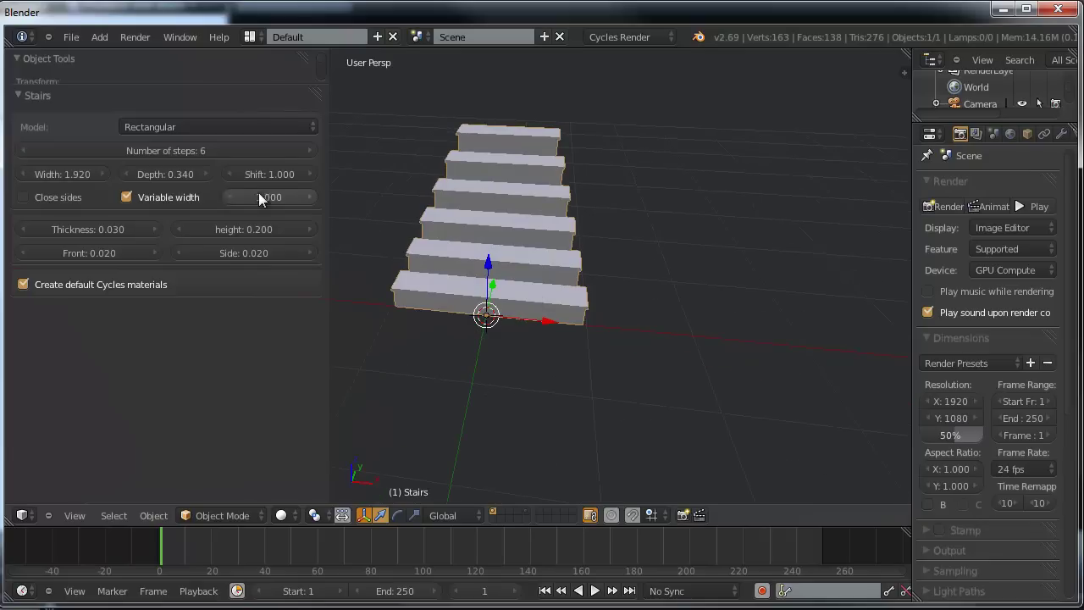
mouse_move(267, 199)
mouse_down()
mouse_move(279, 198)
mouse_move(252, 197)
mouse_move(332, 195)
mouse_up()
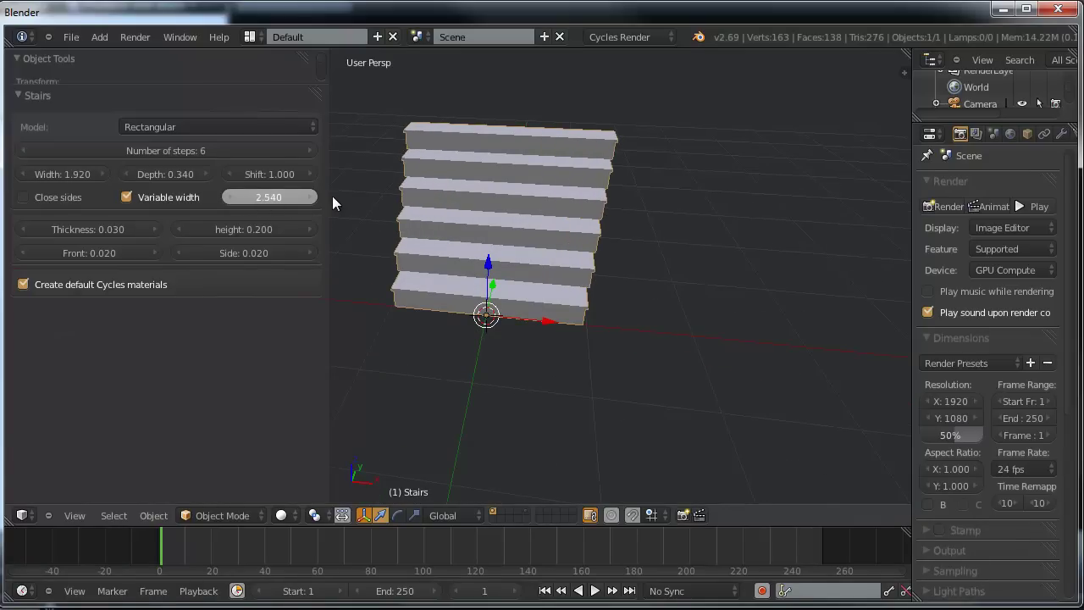
mouse_move(723, 260)
middle_down()
mouse_move(579, 243)
mouse_move(644, 248)
middle_up()
mouse_move(267, 201)
mouse_down()
mouse_move(295, 201)
mouse_move(209, 201)
mouse_up()
mouse_move(440, 254)
middle_down()
mouse_move(574, 285)
mouse_move(474, 364)
middle_up()
- Close the sides, then set Width 4.480, height 0.121 and Shift 0.898
click(23, 197)
mouse_move(301, 232)
middle_down()
mouse_move(672, 321)
mouse_move(655, 358)
mouse_move(733, 408)
mouse_move(885, 346)
middle_up()
drag(39, 173, 139, 183)
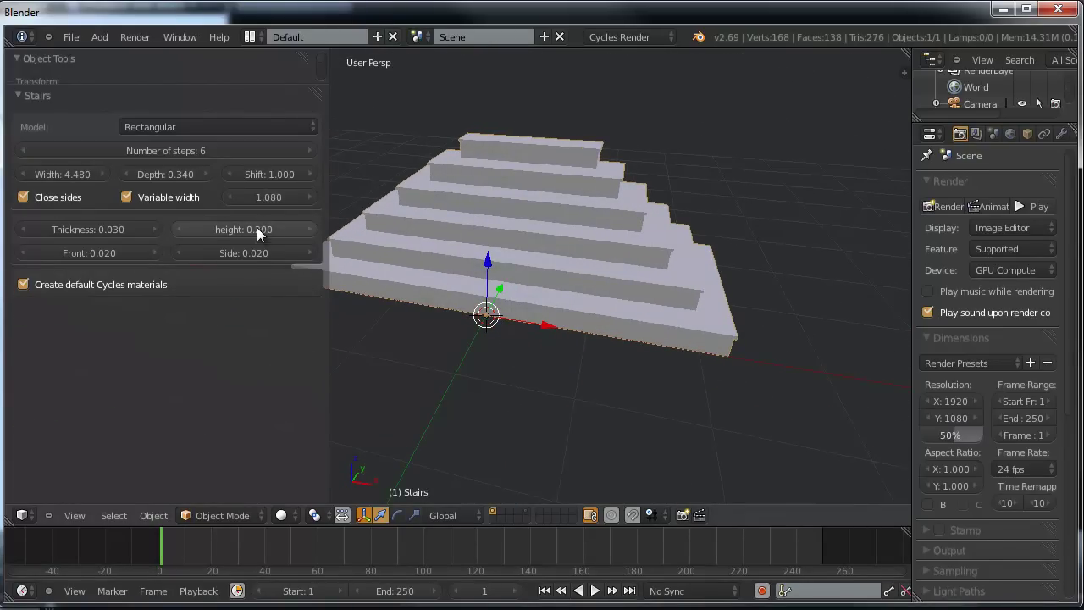
drag(258, 225, 251, 225)
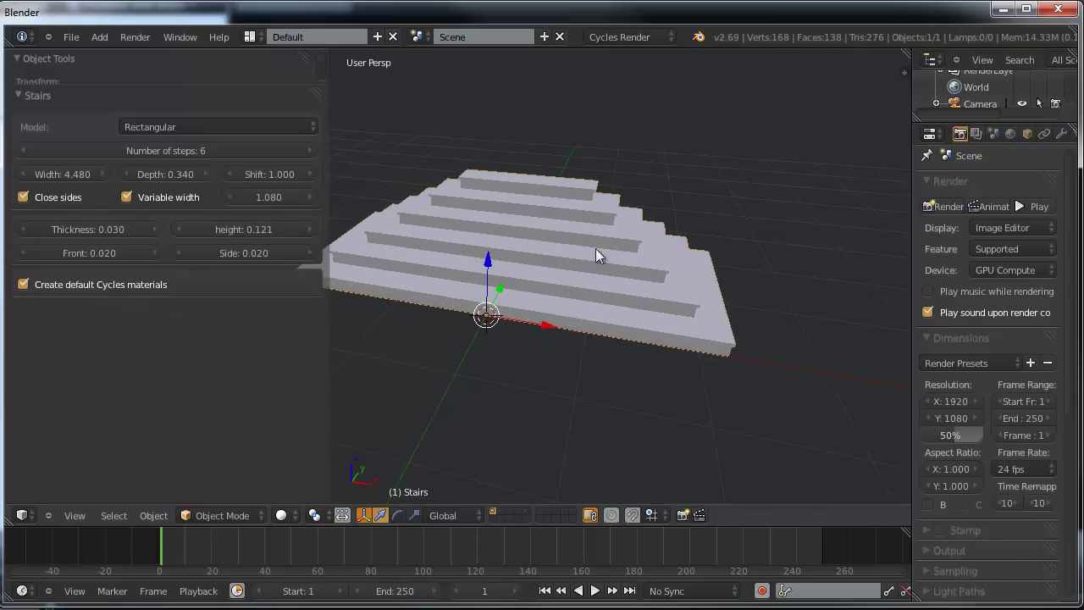
middle_drag(595, 249, 411, 208)
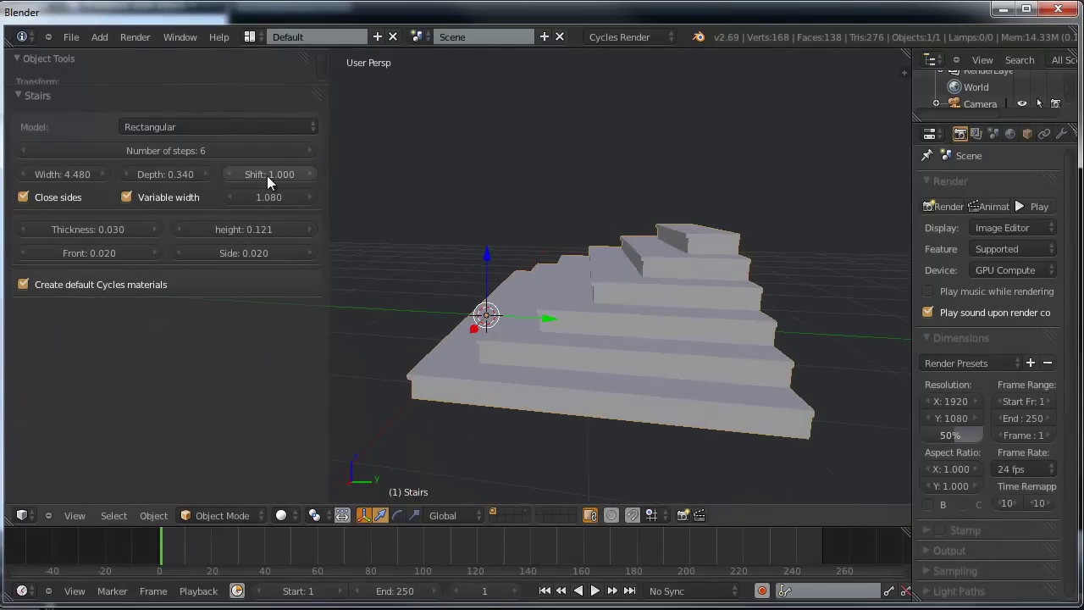
drag(302, 178, 172, 168)
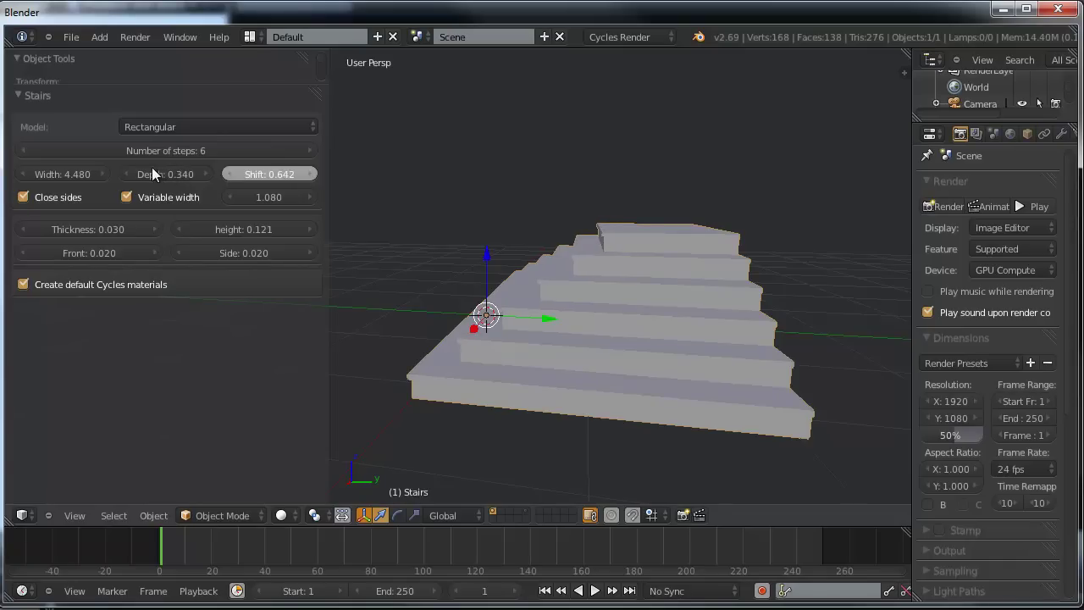
drag(172, 168, 261, 179)
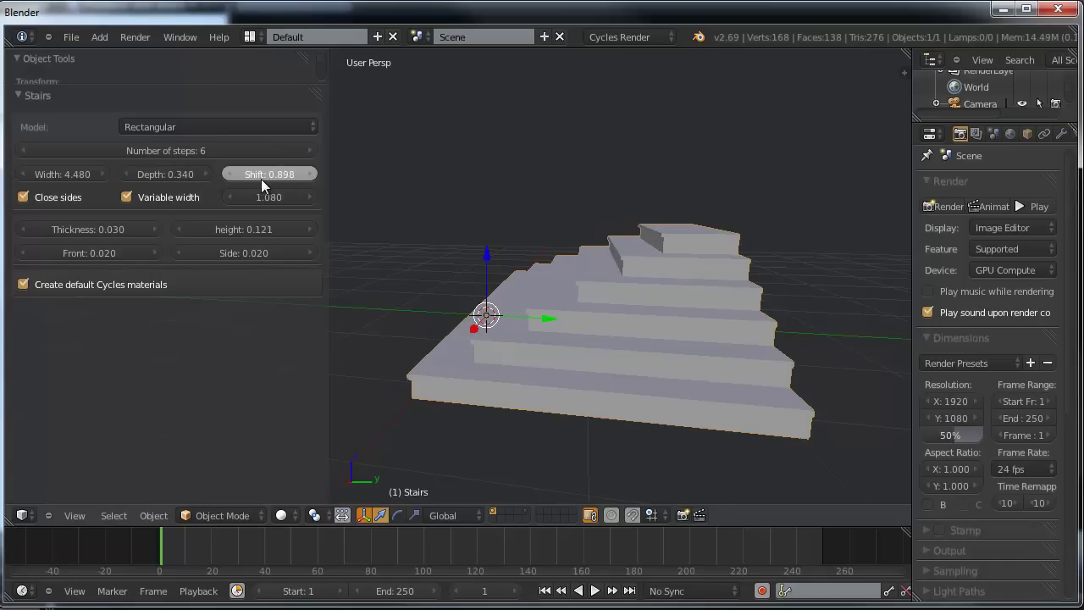
mouse_move(445, 228)
middle_down()
mouse_move(565, 253)
mouse_move(313, 144)
middle_up()
- Switch to the Rounded model, with step height 0.061 and rounding 0.272
click(226, 124)
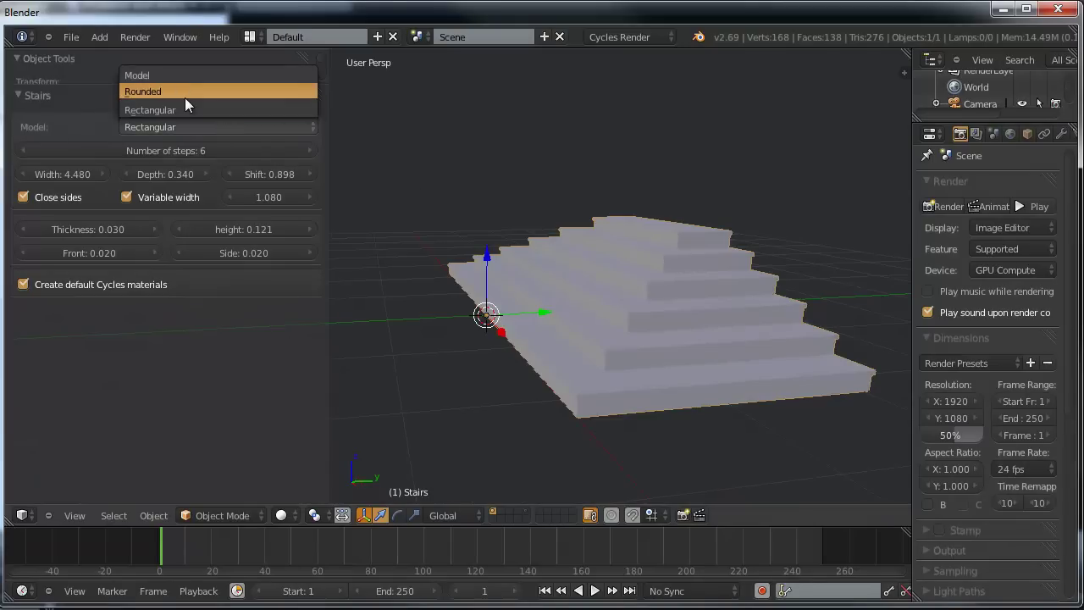
click(185, 97)
mouse_move(457, 195)
middle_down()
mouse_move(514, 225)
mouse_move(584, 289)
mouse_move(639, 256)
mouse_move(325, 223)
mouse_move(586, 240)
mouse_move(583, 222)
mouse_move(617, 294)
mouse_move(689, 326)
mouse_move(683, 313)
middle_up()
click(186, 228)
click(186, 229)
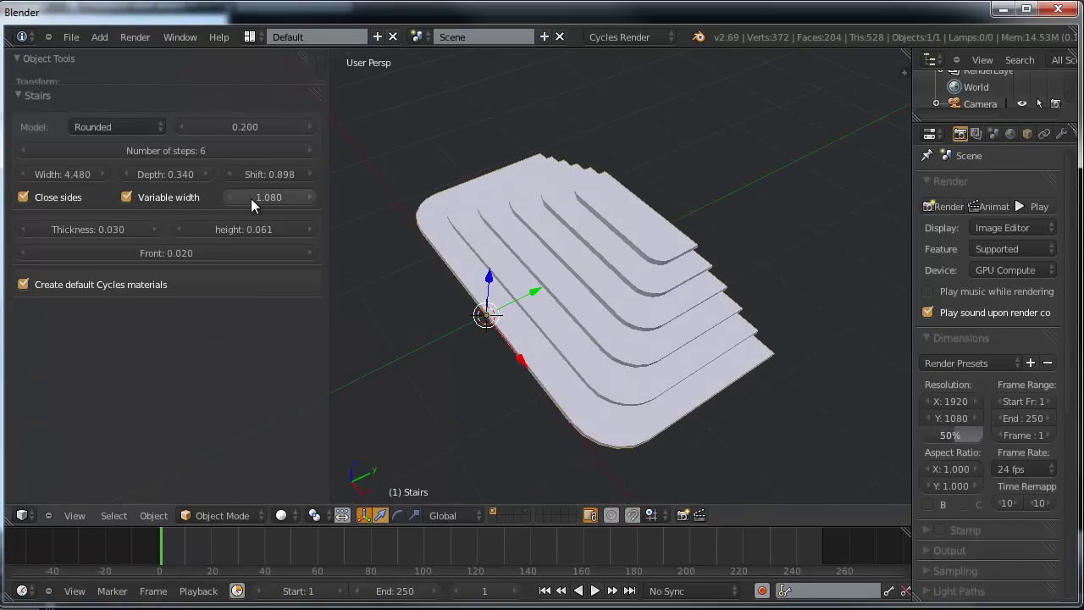
mouse_move(253, 128)
mouse_down()
mouse_move(277, 132)
mouse_move(155, 130)
mouse_move(337, 142)
mouse_move(211, 136)
mouse_move(313, 129)
mouse_move(193, 132)
mouse_up()
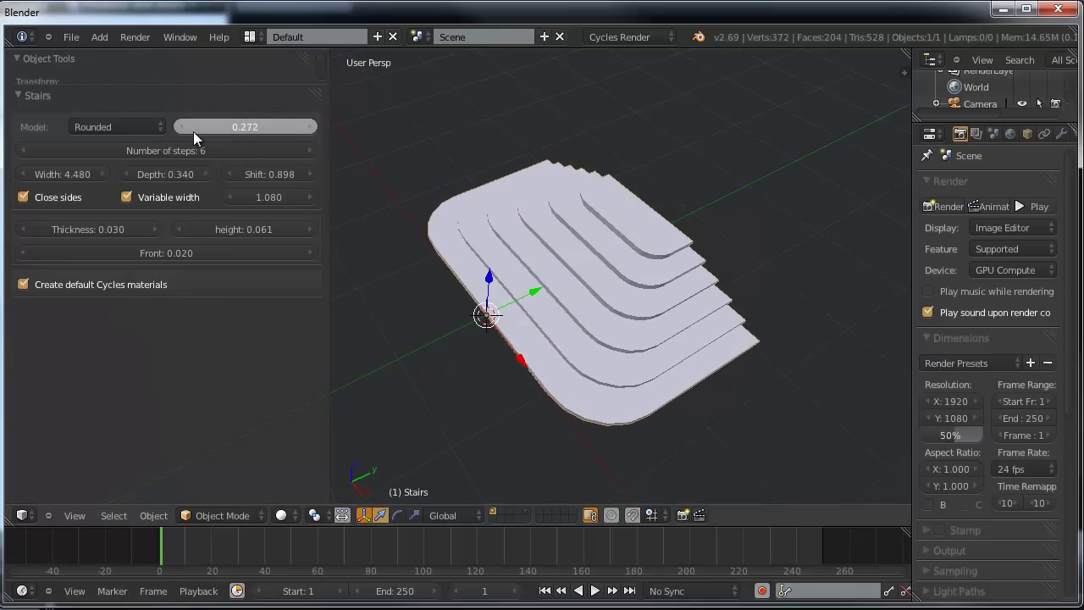
- Set the step Shift to 0.606 and the step height to 0.051
mouse_move(333, 202)
middle_down()
mouse_move(338, 134)
mouse_move(393, 133)
mouse_move(334, 161)
middle_up()
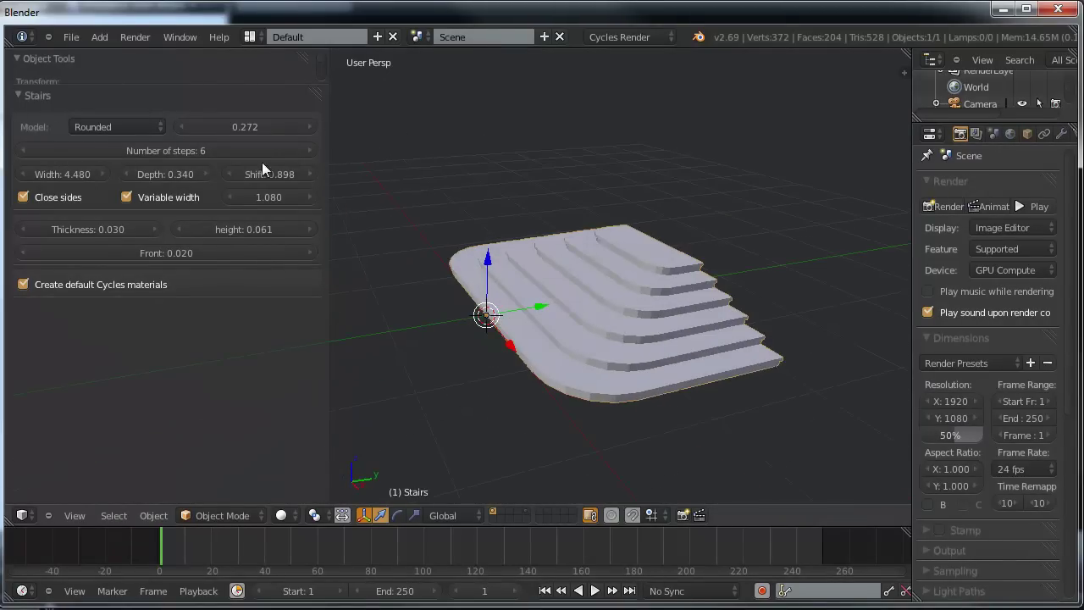
mouse_move(264, 174)
mouse_down()
mouse_move(313, 175)
mouse_move(163, 181)
mouse_up()
mouse_move(593, 381)
middle_down()
mouse_move(666, 339)
mouse_move(643, 339)
mouse_move(637, 382)
mouse_move(703, 400)
mouse_move(710, 379)
mouse_move(730, 372)
middle_up()
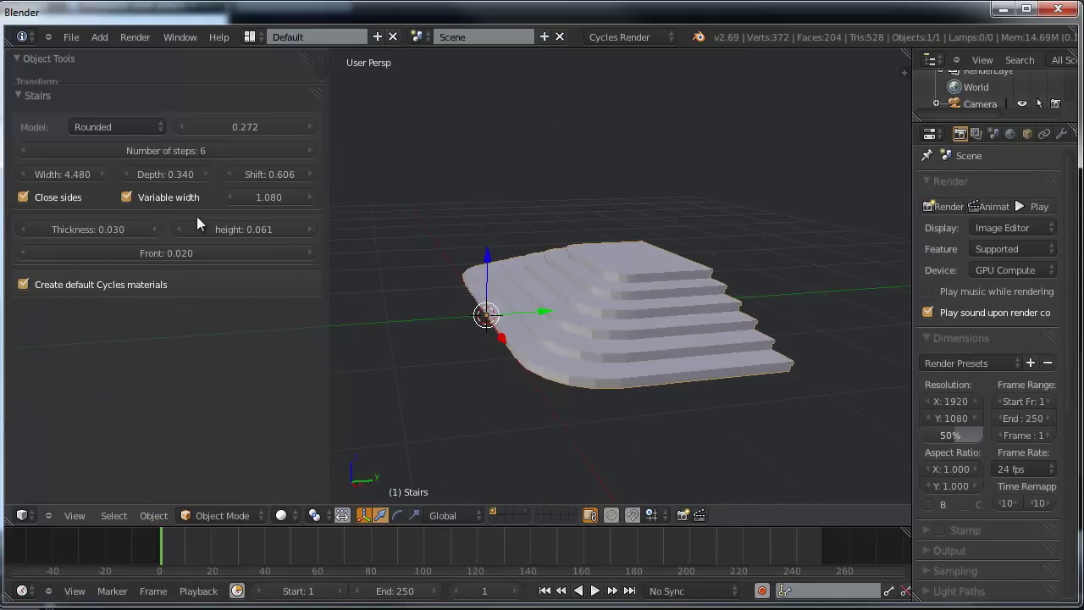
drag(190, 227, 186, 227)
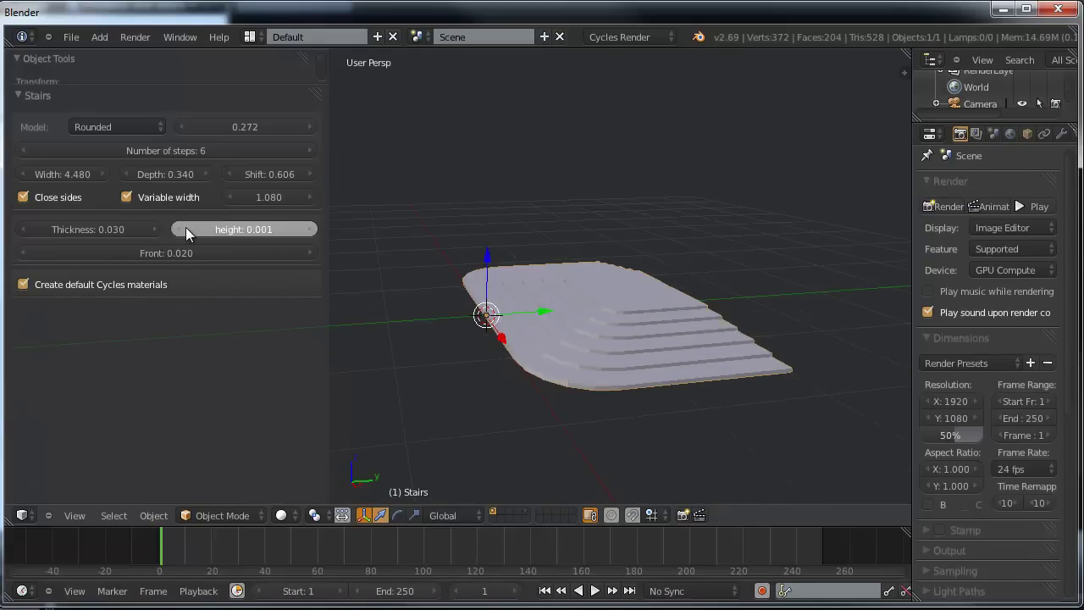
mouse_move(630, 353)
middle_down()
mouse_move(672, 321)
mouse_move(657, 332)
mouse_move(649, 389)
mouse_move(682, 391)
mouse_move(661, 372)
middle_up()
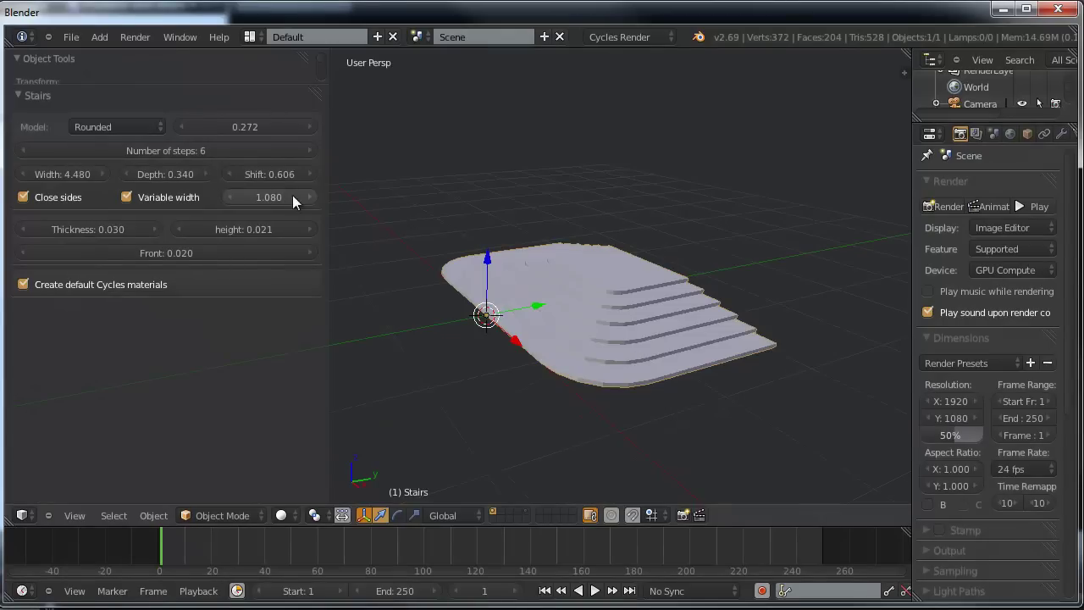
click(309, 229)
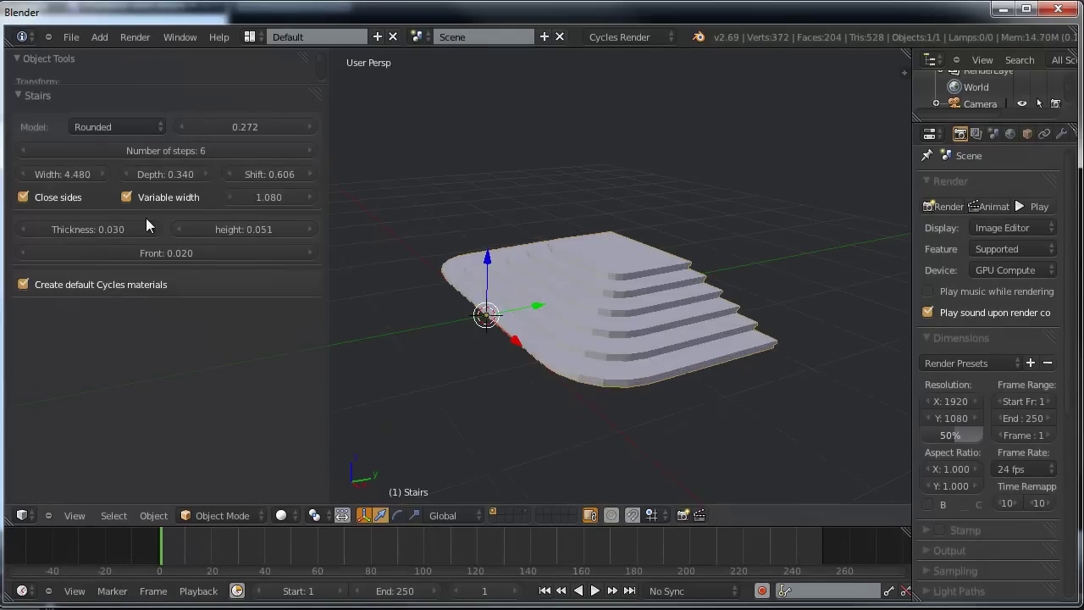
- Raise the Front value to 0.110, then settle it at 0.080
click(309, 252)
click(309, 252)
click(309, 253)
mouse_move(804, 307)
middle_down()
mouse_move(671, 280)
mouse_move(645, 259)
mouse_move(640, 271)
mouse_move(688, 309)
mouse_move(773, 288)
mouse_move(758, 285)
middle_up()
scroll(689, 305, up, 2)
scroll(752, 349, up, 2)
scroll(796, 365, up, 1)
middle_drag(795, 364, 775, 315)
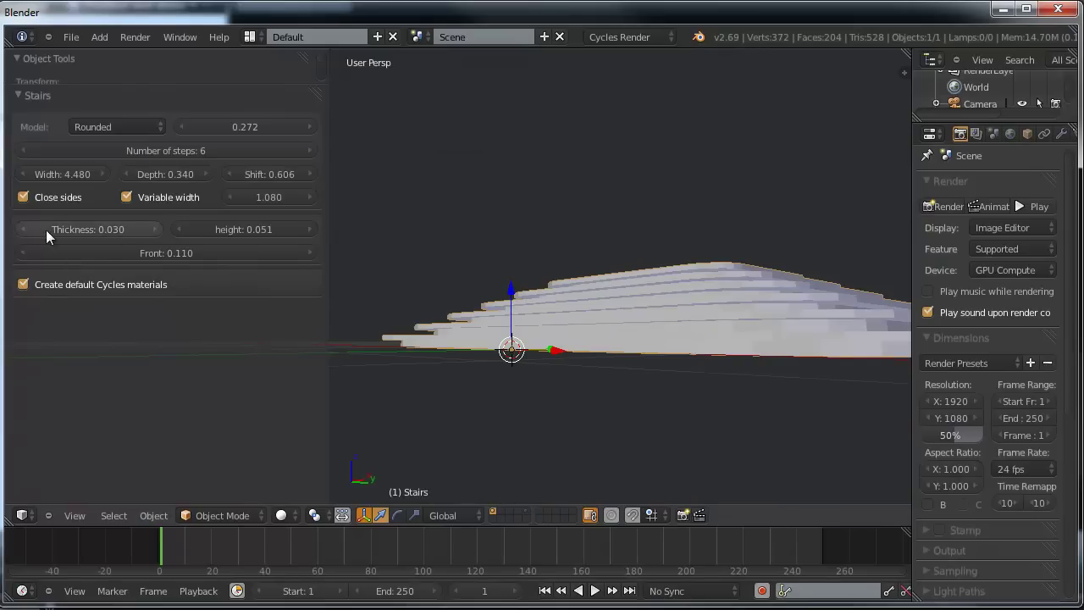
click(25, 251)
mouse_move(643, 276)
middle_down()
mouse_move(678, 282)
mouse_move(718, 310)
middle_up()
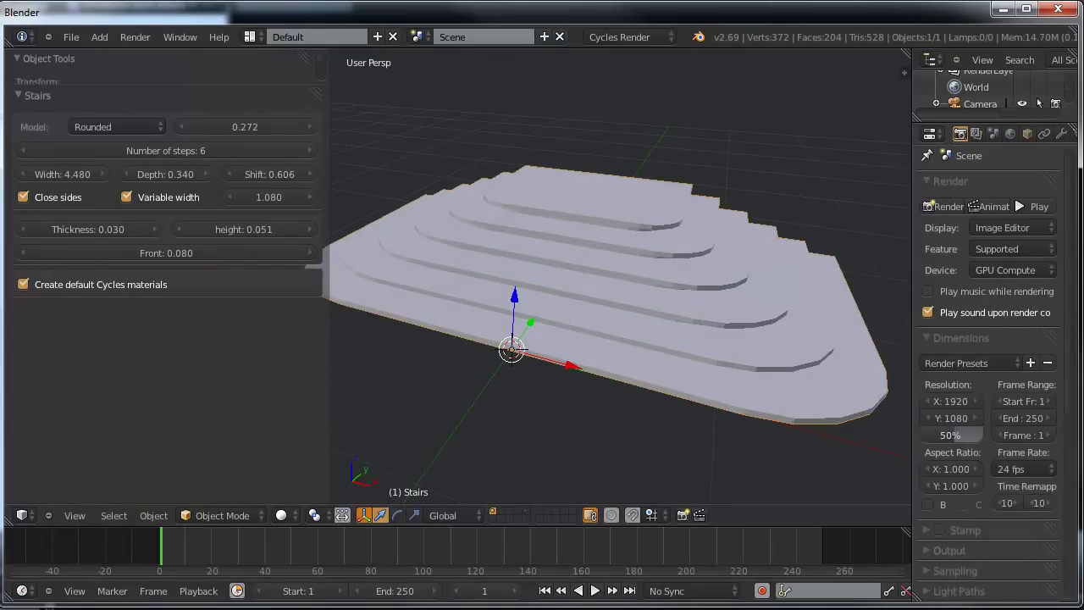